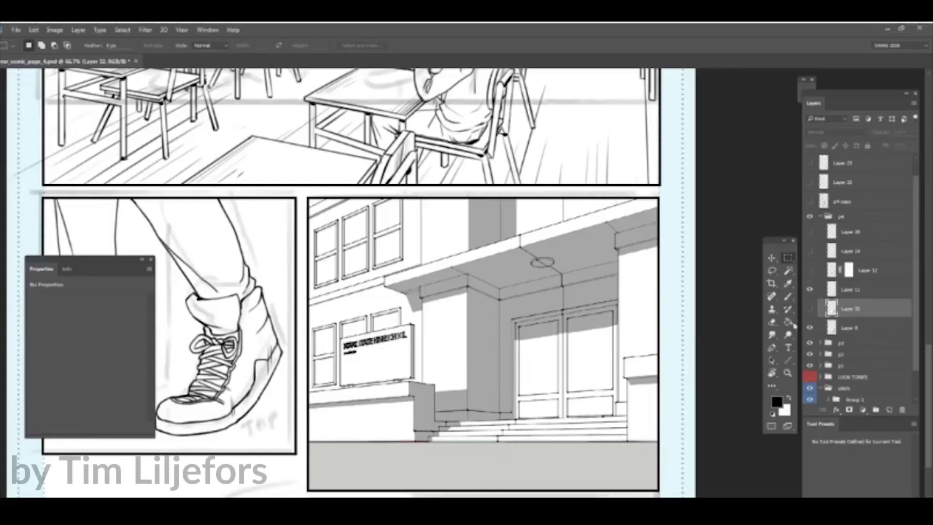
Step: Lower Layer 9's opacity to 40 and show the darker building line art layer
{"action": "left_click", "coordinate": [814, 328]}
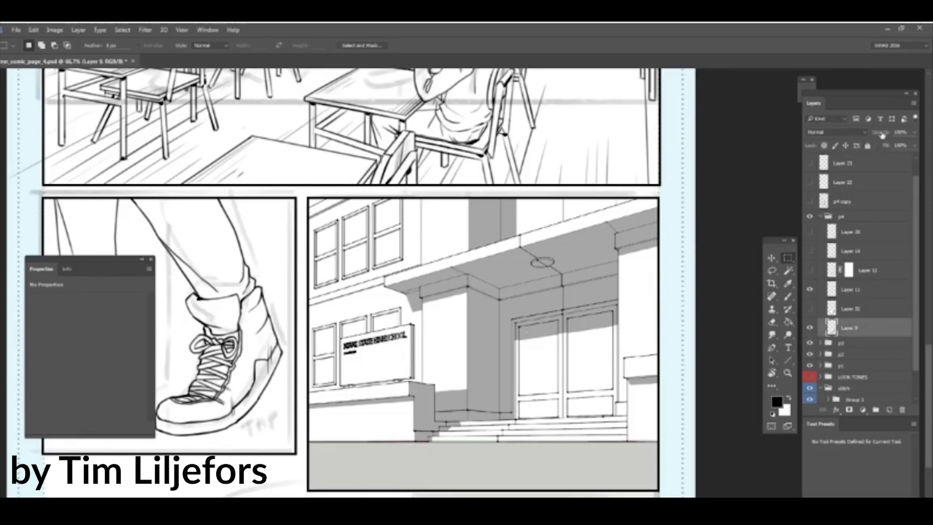
{"action": "mouse_move", "coordinate": [882, 135]}
{"action": "left_mouse_down"}
{"action": "mouse_move", "coordinate": [836, 143]}
{"action": "mouse_move", "coordinate": [853, 144]}
{"action": "left_mouse_up"}
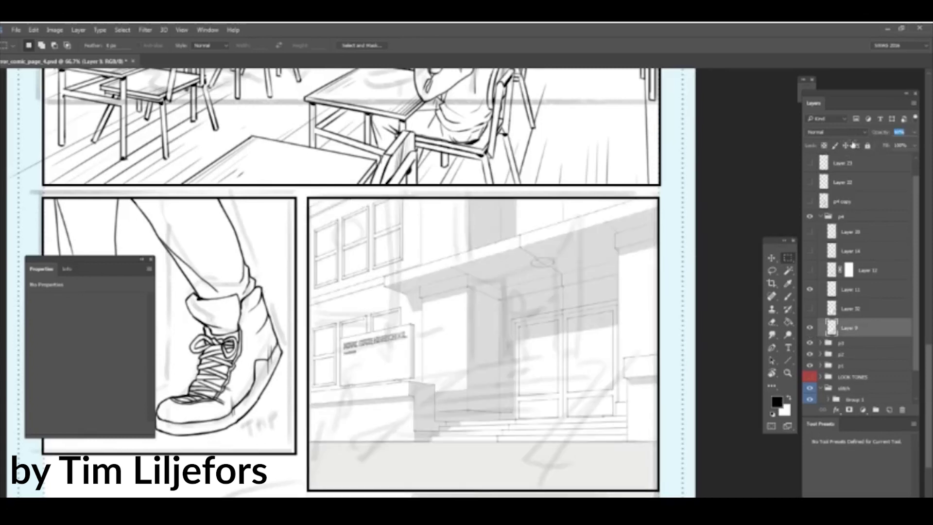
{"action": "type", "text": "40"}
{"action": "left_click", "coordinate": [810, 271]}
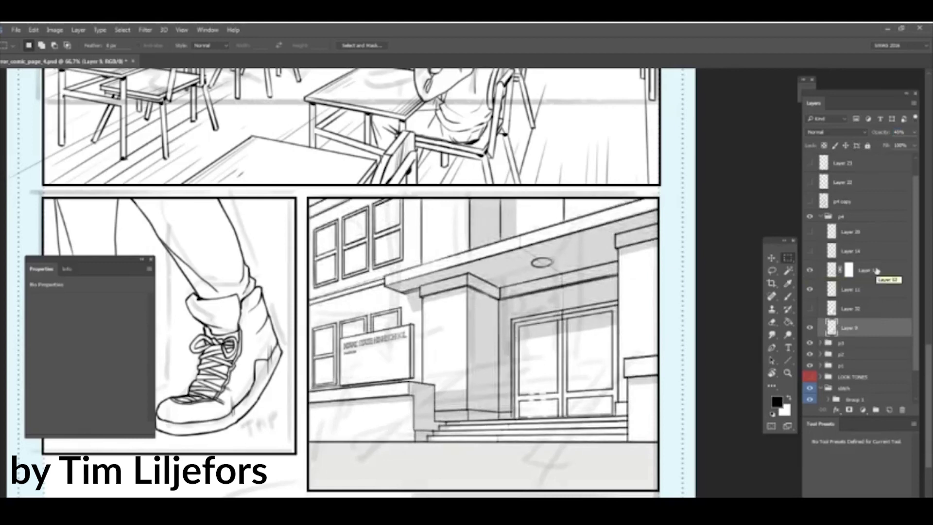
{"action": "left_click", "coordinate": [815, 276]}
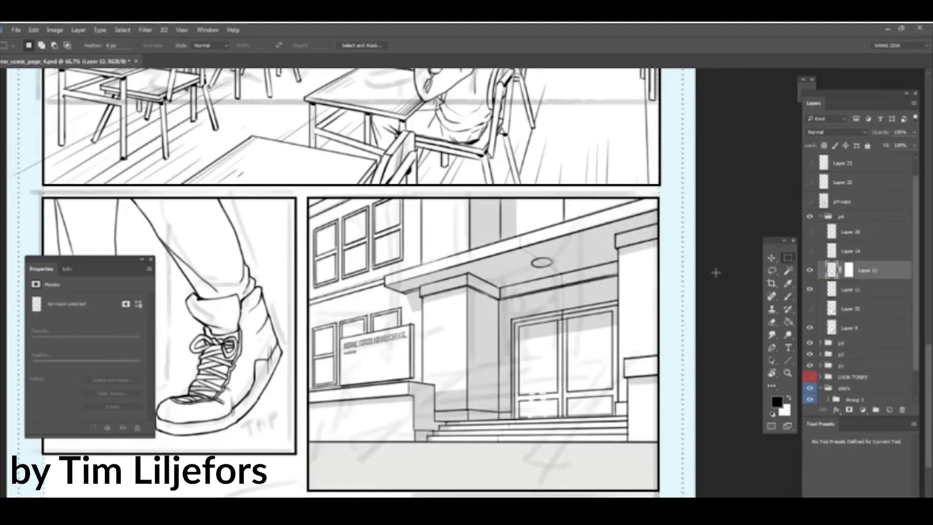
Step: Show Layer 20's hatching, the student figure in the doorway, and the LOOK TONES grey tones
{"action": "left_click_drag", "start_coordinate": [503, 309], "coordinate": [506, 312]}
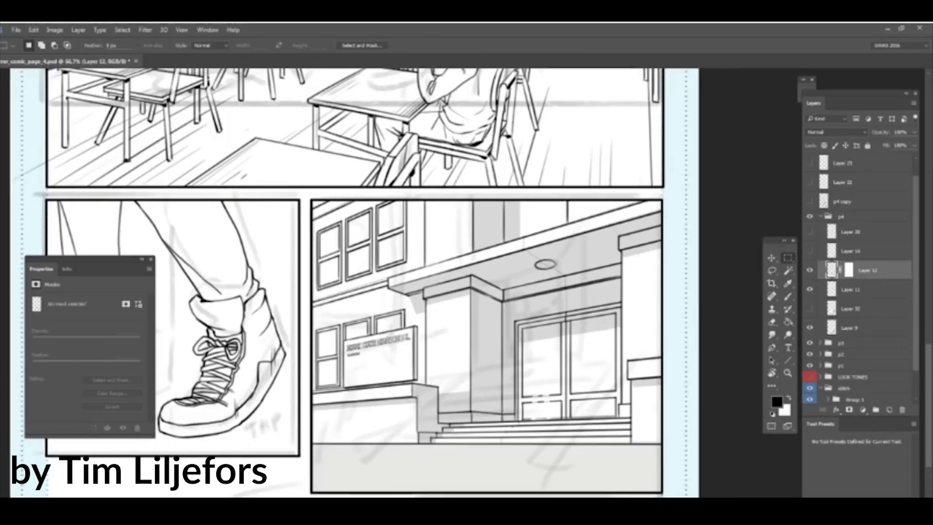
{"action": "left_click_drag", "start_coordinate": [494, 371], "coordinate": [483, 366]}
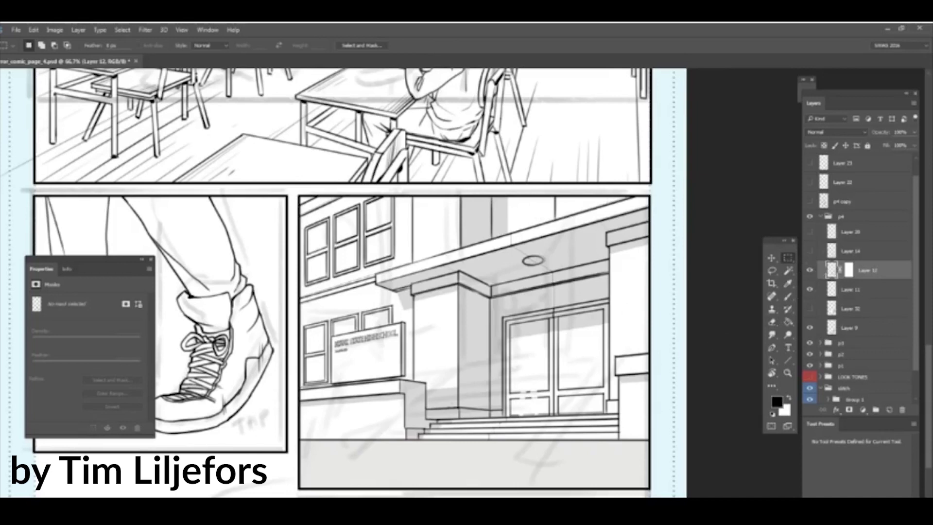
{"action": "left_click", "coordinate": [810, 232]}
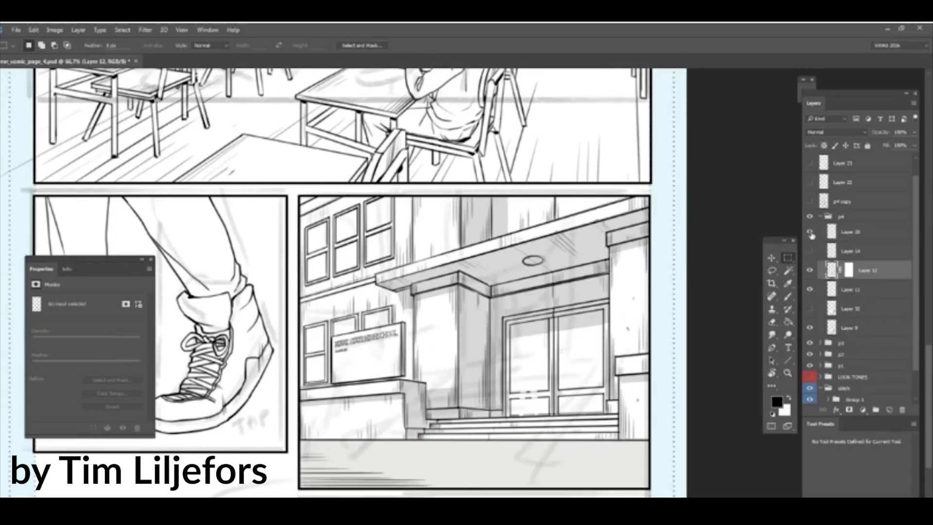
{"action": "left_click", "coordinate": [810, 251]}
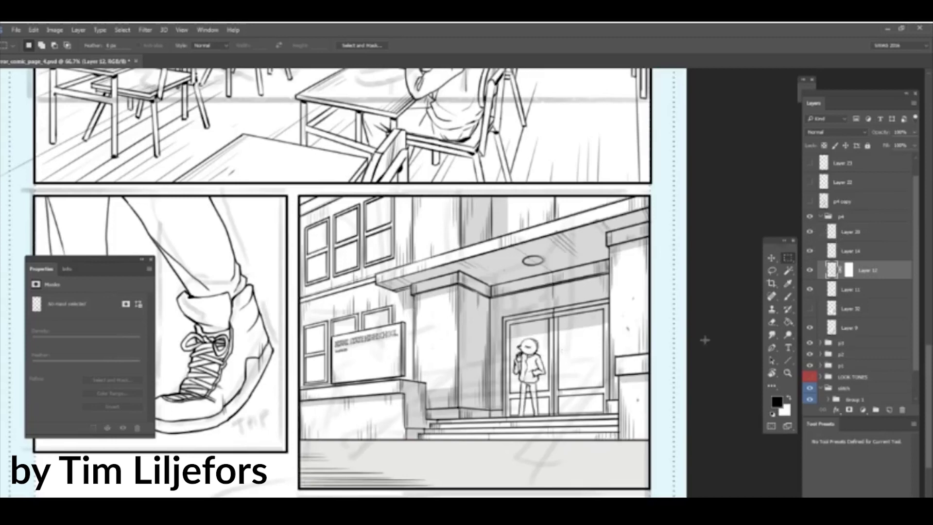
{"action": "left_click", "coordinate": [810, 377]}
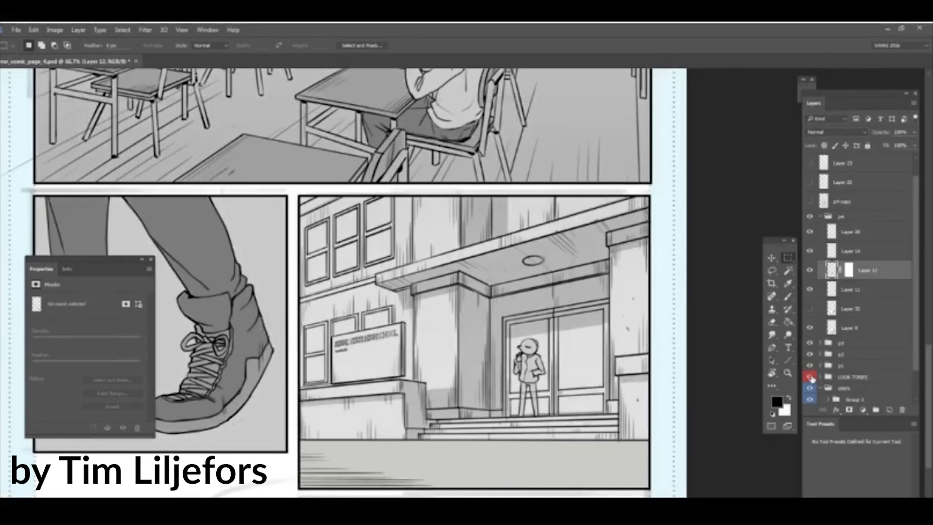
Step: Expand the LOOK TONES group and enable Gradient Map 1 to colour the page
{"action": "left_click", "coordinate": [821, 377]}
{"action": "scroll", "coordinate": [855, 340], "scroll_direction": "down", "scroll_amount": 3}
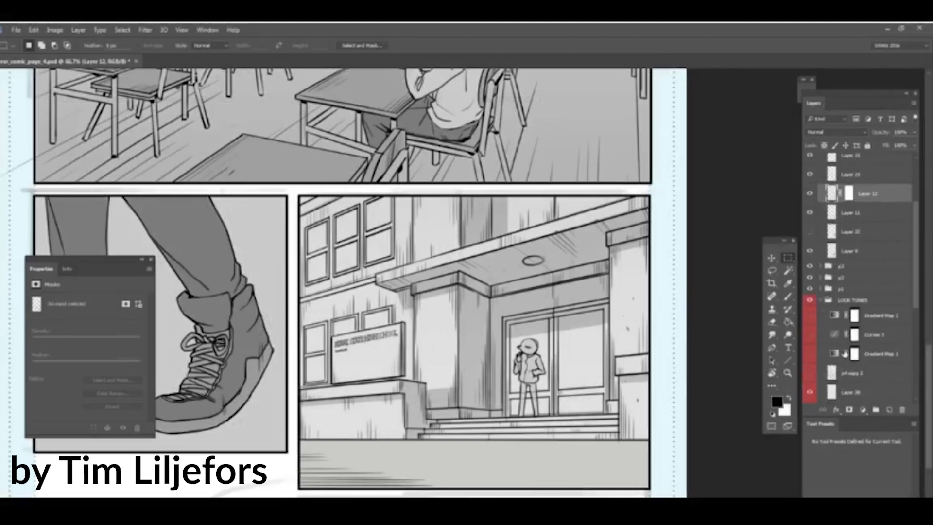
{"action": "left_click", "coordinate": [809, 353]}
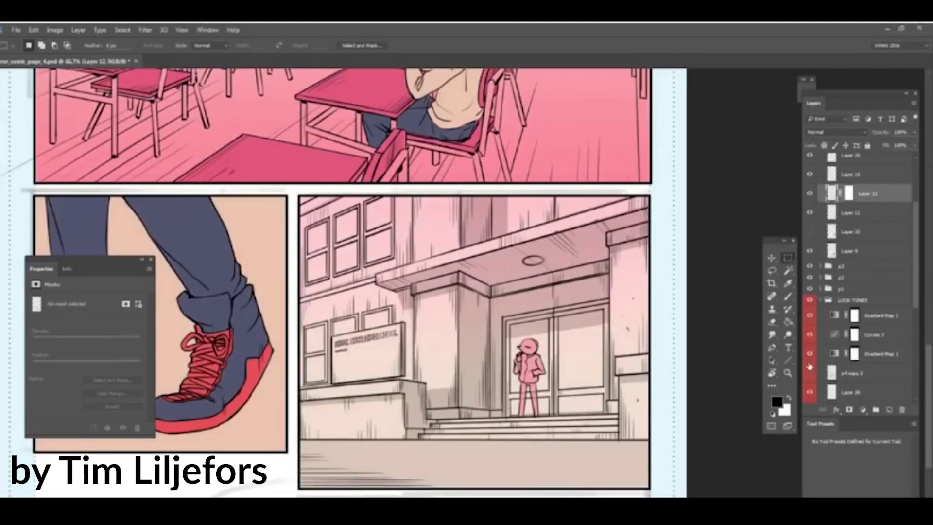
{"action": "left_click_drag", "start_coordinate": [708, 371], "coordinate": [689, 344]}
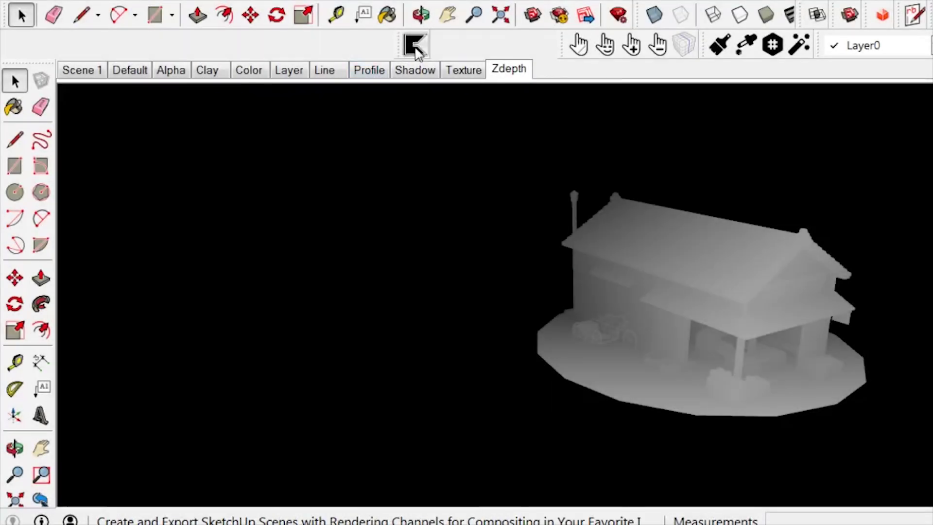
Step: Bring up CompoScene's export settings, showing 1920 × 1080 JPG with Antialias off
{"action": "left_click", "coordinate": [414, 46]}
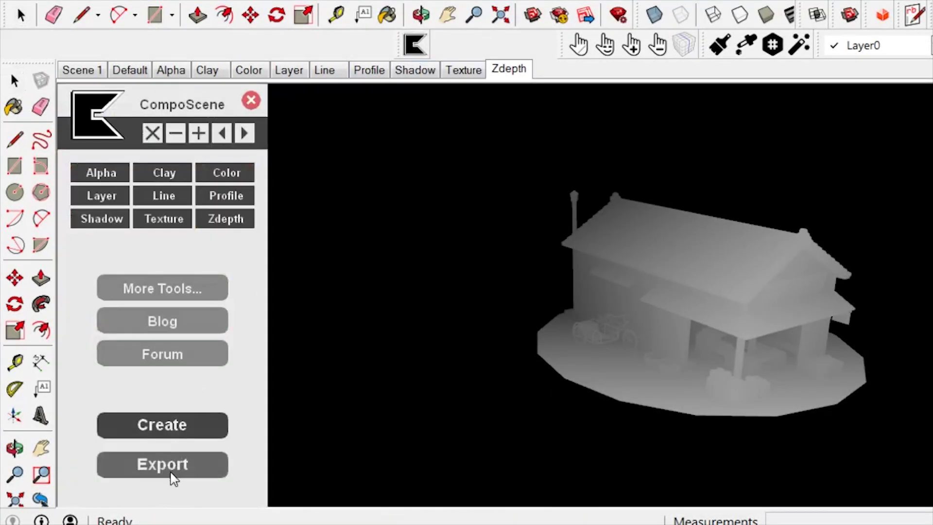
{"action": "left_click", "coordinate": [173, 478]}
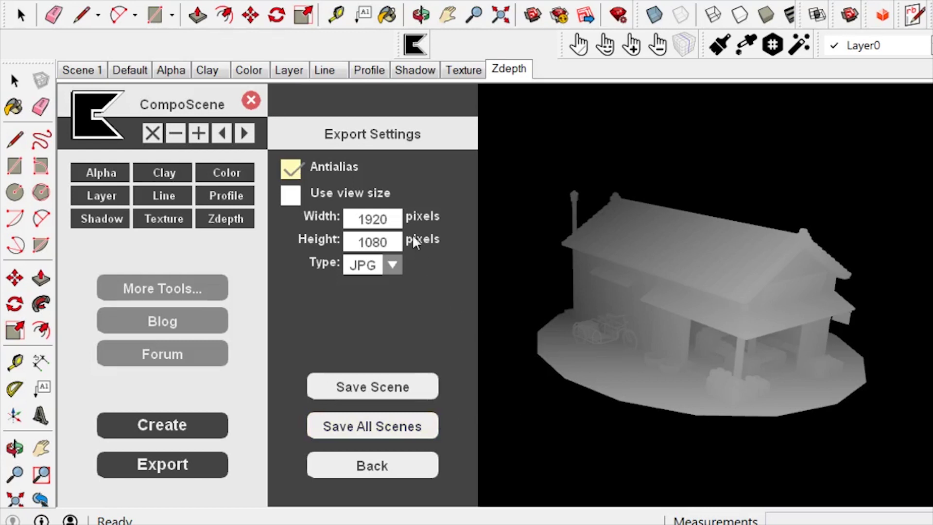
{"action": "left_click", "coordinate": [252, 102]}
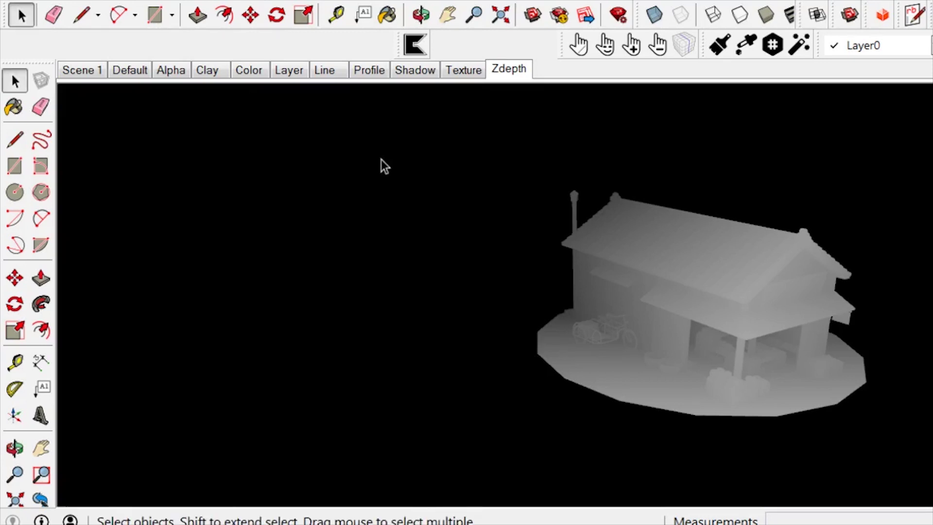
{"action": "left_click", "coordinate": [416, 44]}
{"action": "left_click", "coordinate": [194, 465]}
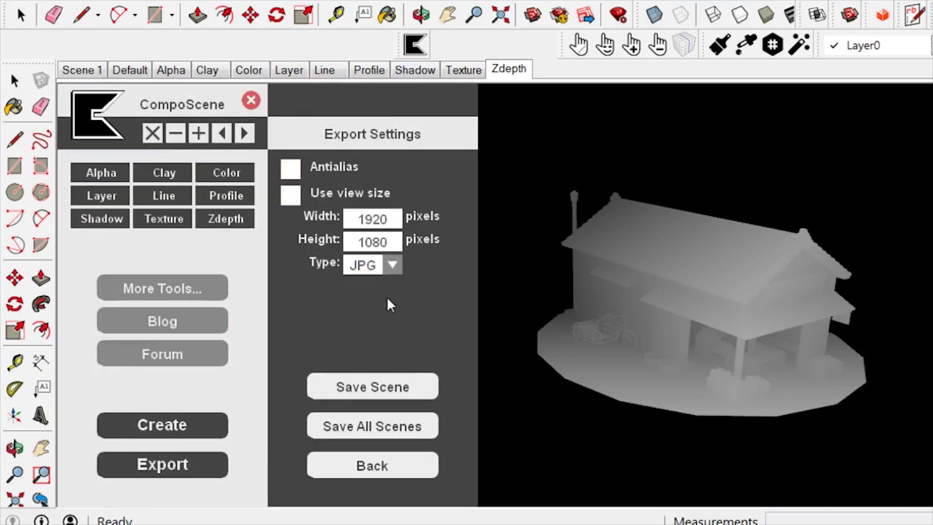
Step: Enter 800 as the export width, then reopen the CompoScene export settings
{"action": "double_click", "coordinate": [382, 217]}
{"action": "type", "text": "800"}
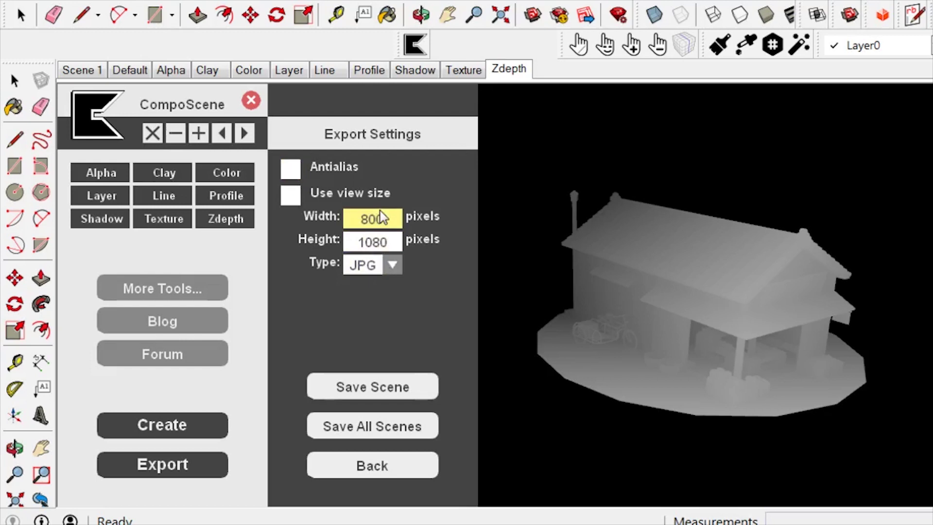
{"action": "left_click", "coordinate": [495, 237]}
{"action": "left_click", "coordinate": [108, 125]}
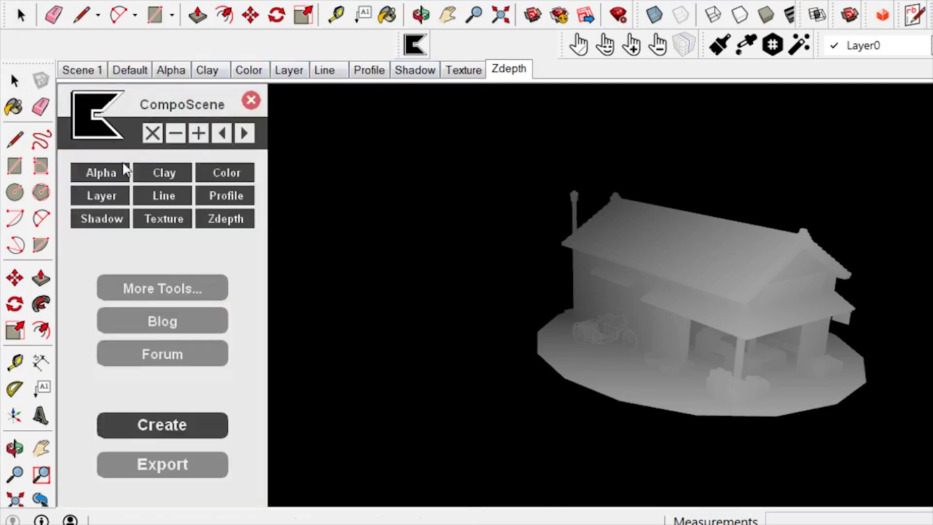
{"action": "left_click", "coordinate": [202, 464]}
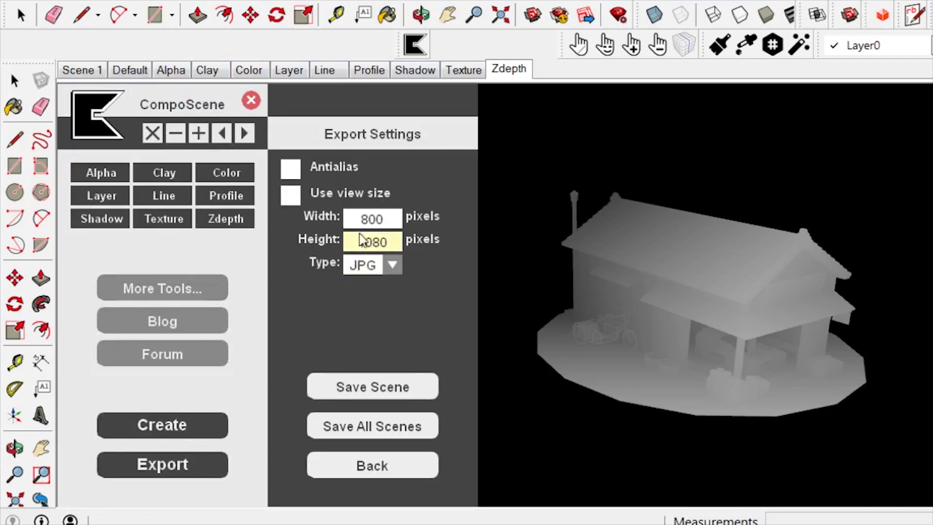
Step: Turn on Antialias and set the export width to 1920
{"action": "left_click", "coordinate": [291, 168]}
{"action": "left_click", "coordinate": [365, 225]}
{"action": "type", "text": "19"}
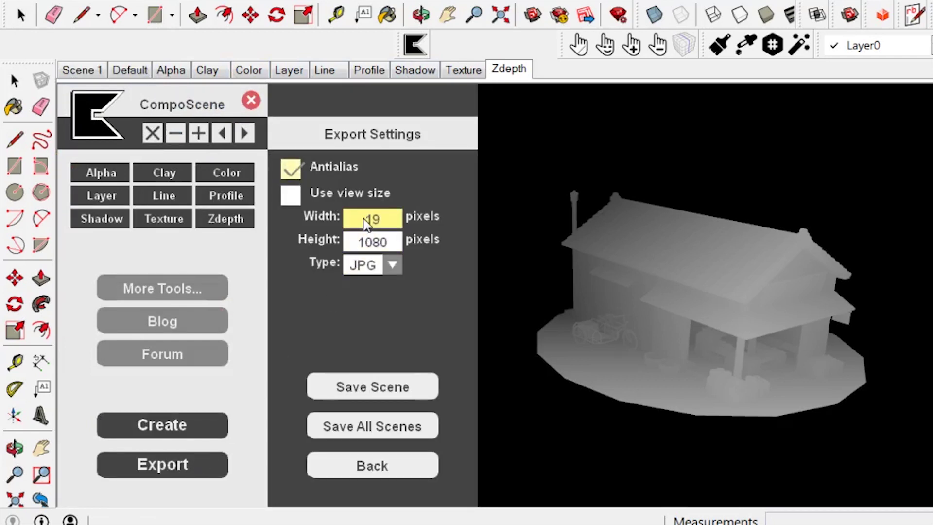
{"action": "type", "text": "20"}
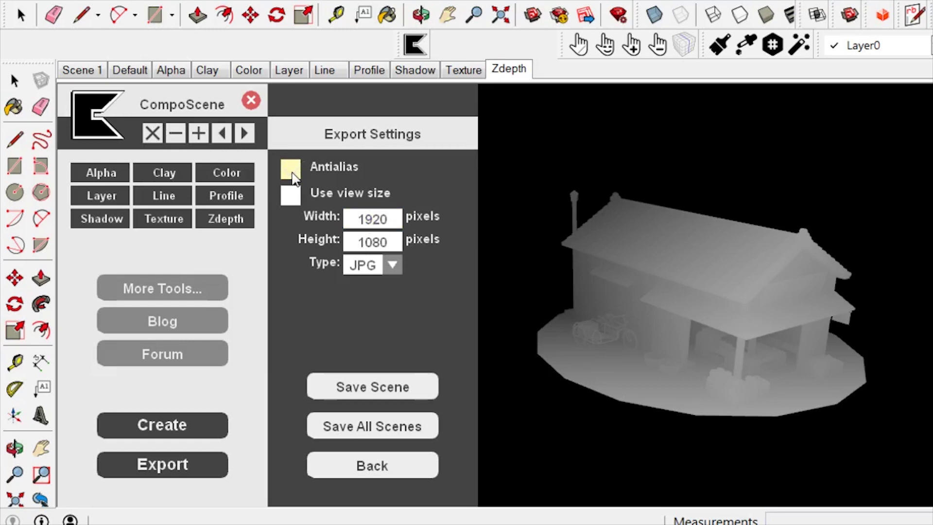
{"action": "left_click", "coordinate": [294, 175]}
Step: Choose PNG with Transparent Background left off, and go back to the main CompoScene menu
{"action": "left_click", "coordinate": [374, 264]}
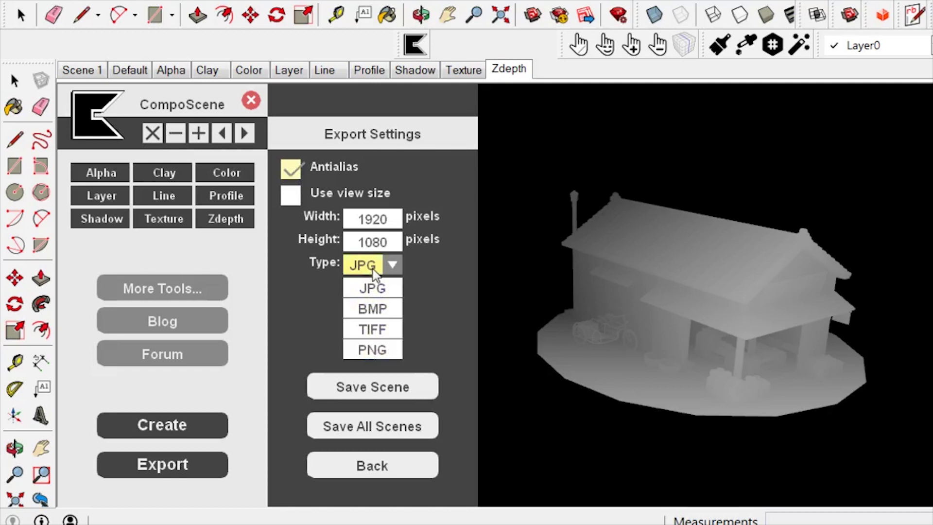
{"action": "left_click", "coordinate": [372, 349]}
{"action": "left_click", "coordinate": [295, 292]}
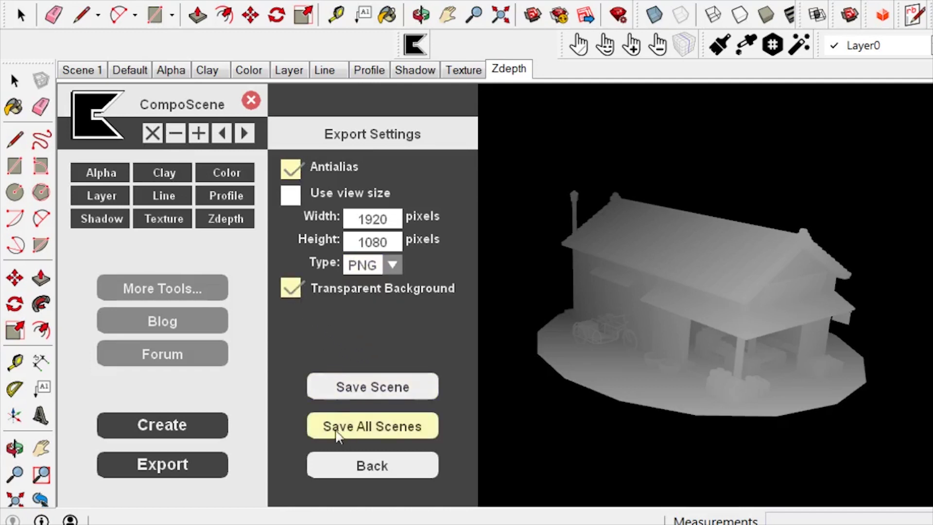
{"action": "left_click", "coordinate": [291, 289]}
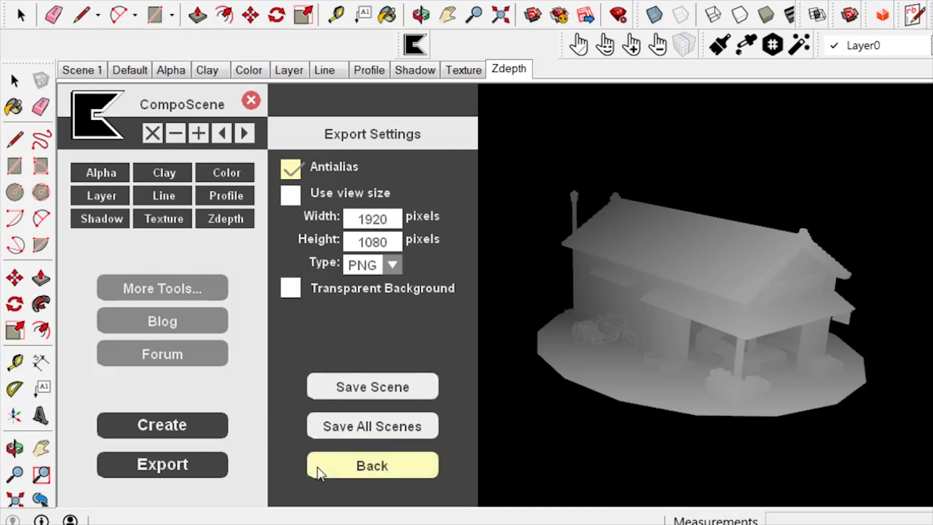
{"action": "left_click", "coordinate": [318, 470]}
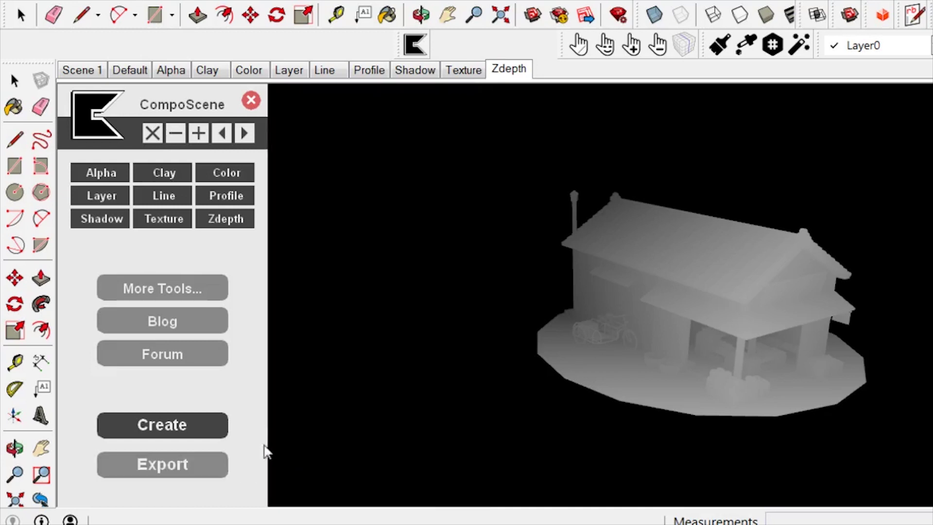
Step: On the CompoTools site, find CompoScene under SketchUp Extensions and start its $64 purchase
{"action": "left_click", "coordinate": [196, 294]}
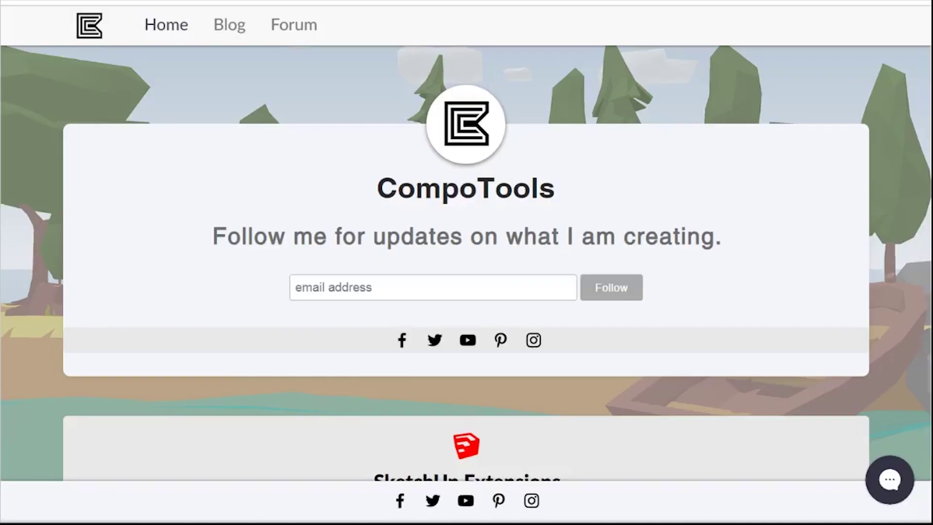
{"action": "scroll", "coordinate": [466, 280], "scroll_direction": "down", "scroll_amount": 5}
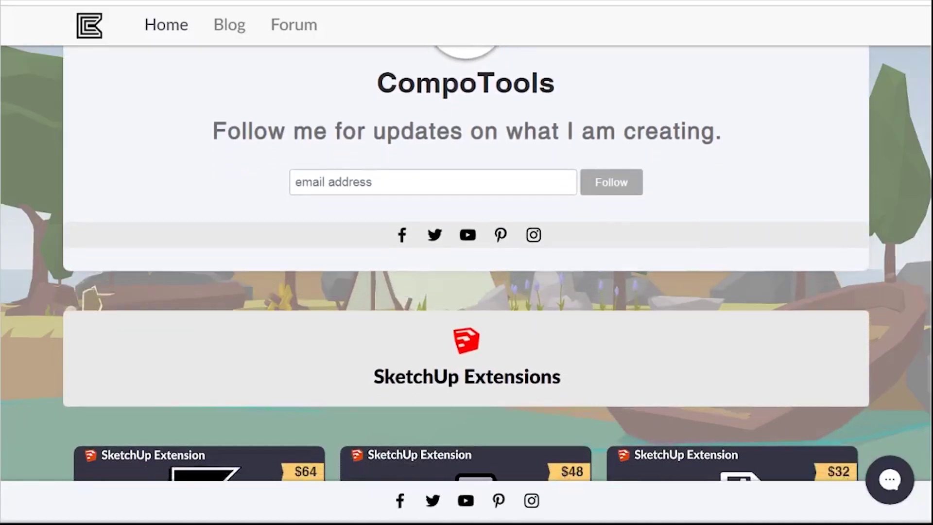
{"action": "scroll", "coordinate": [916, 196], "scroll_direction": "down", "scroll_amount": 4}
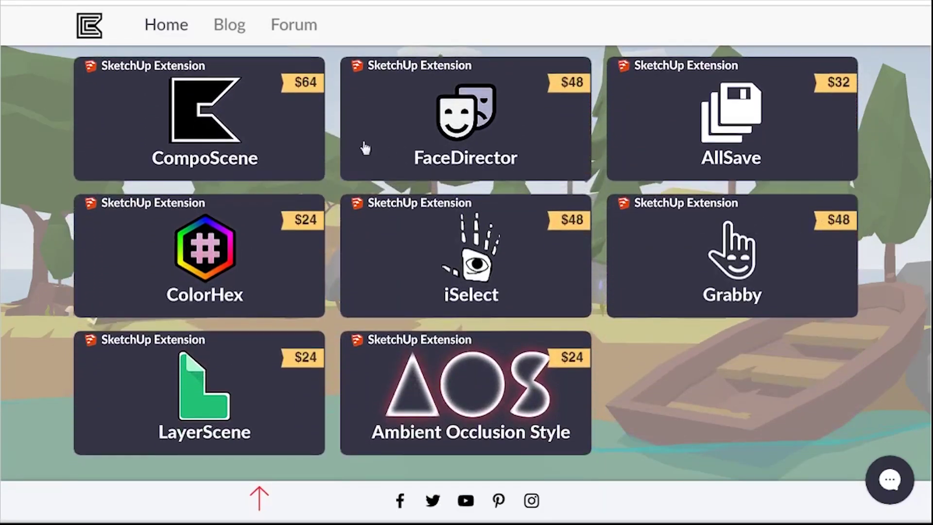
{"action": "left_click", "coordinate": [282, 138]}
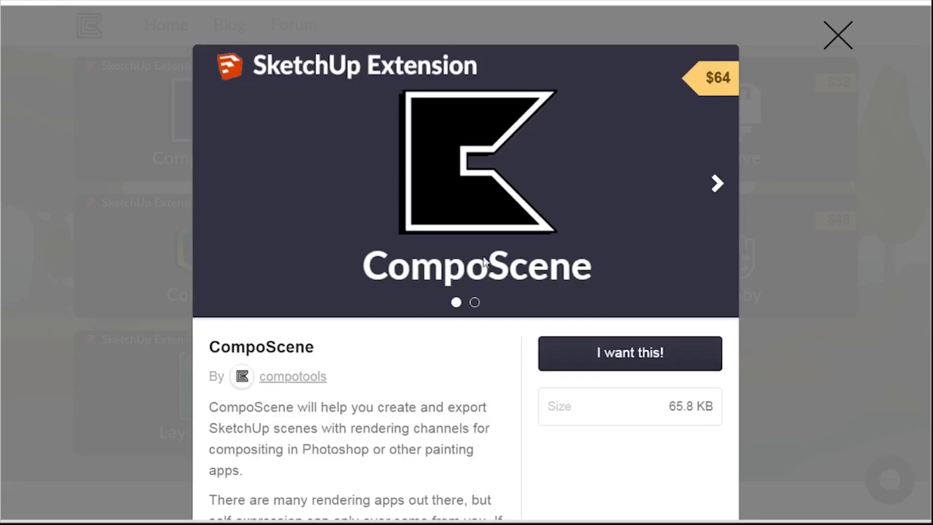
{"action": "left_click", "coordinate": [570, 360]}
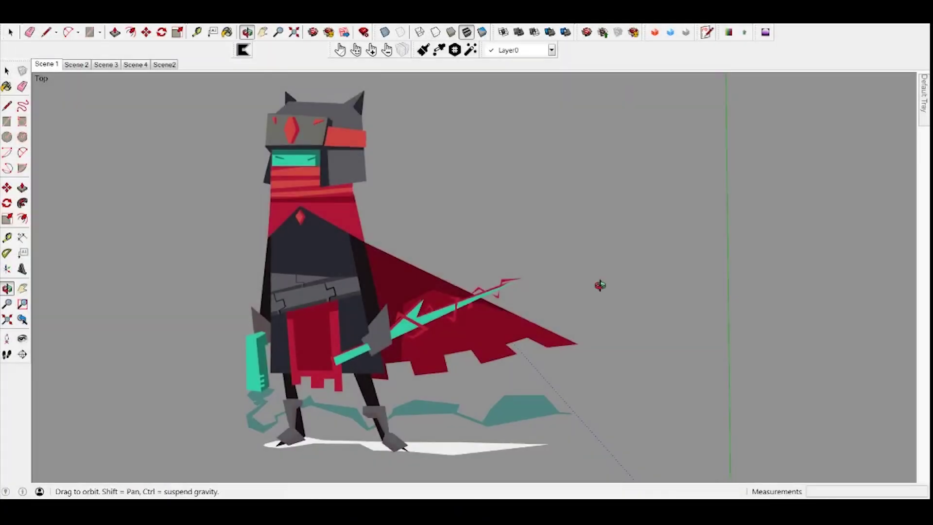
Step: Move the irises further left in the cartoon eyes model
{"action": "left_click_drag", "start_coordinate": [600, 285], "coordinate": [589, 260]}
{"action": "key", "text": "space"}
{"action": "key", "text": "ctrl+a"}
{"action": "left_click", "coordinate": [541, 177]}
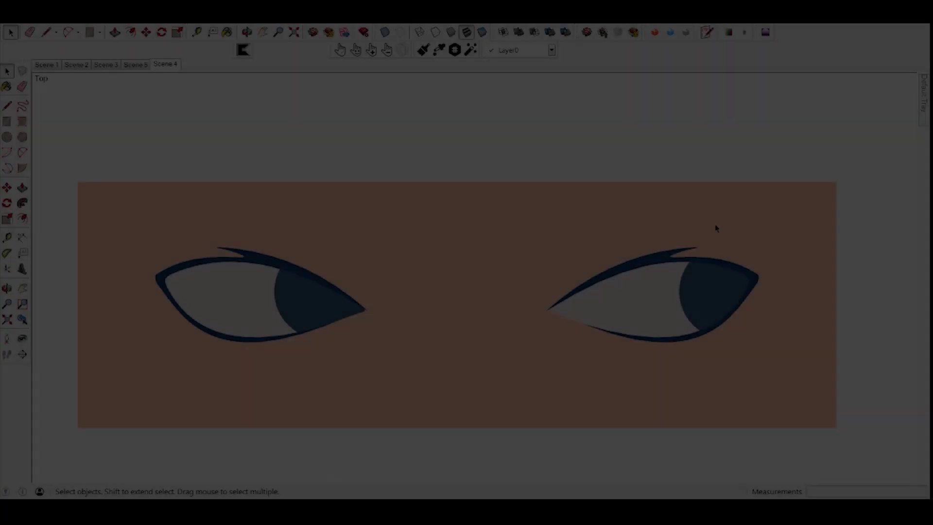
{"action": "key", "text": "m"}
{"action": "left_click", "coordinate": [685, 381]}
{"action": "left_click", "coordinate": [562, 381]}
Step: Scale one eye taller about its centre, then move both irises right along the red axis
{"action": "key", "text": "space"}
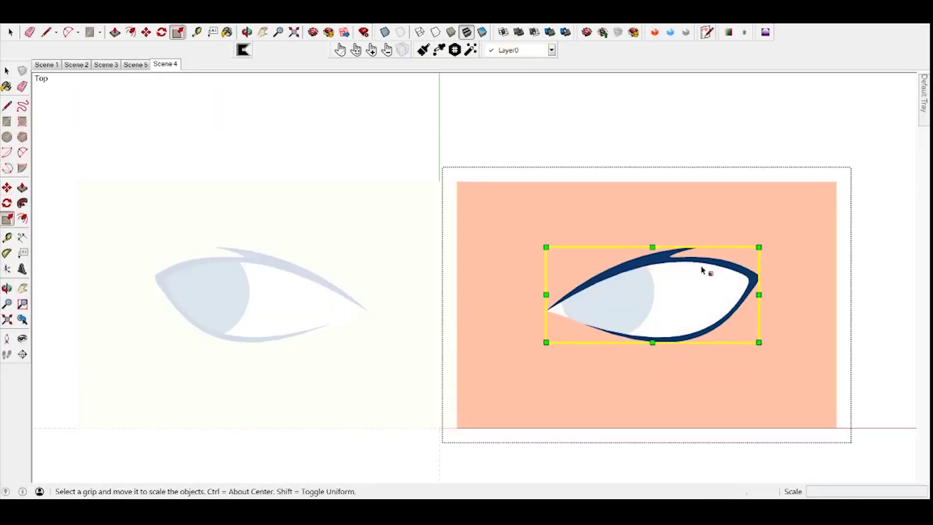
{"action": "left_click_drag", "start_coordinate": [652, 343], "coordinate": [652, 377], "text": "ctrl"}
{"action": "key", "text": "space"}
{"action": "key", "text": "Escape"}
{"action": "key", "text": "m"}
{"action": "left_click", "coordinate": [561, 391]}
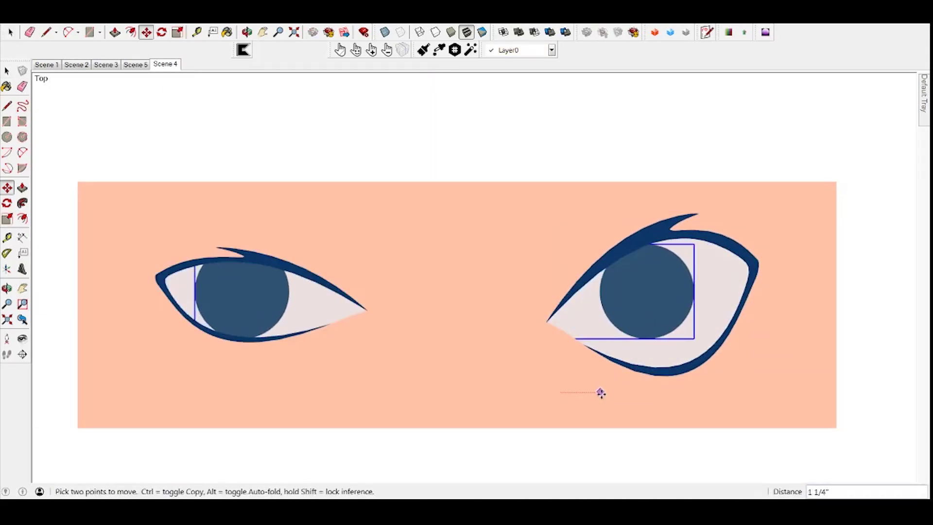
{"action": "left_click", "coordinate": [614, 393]}
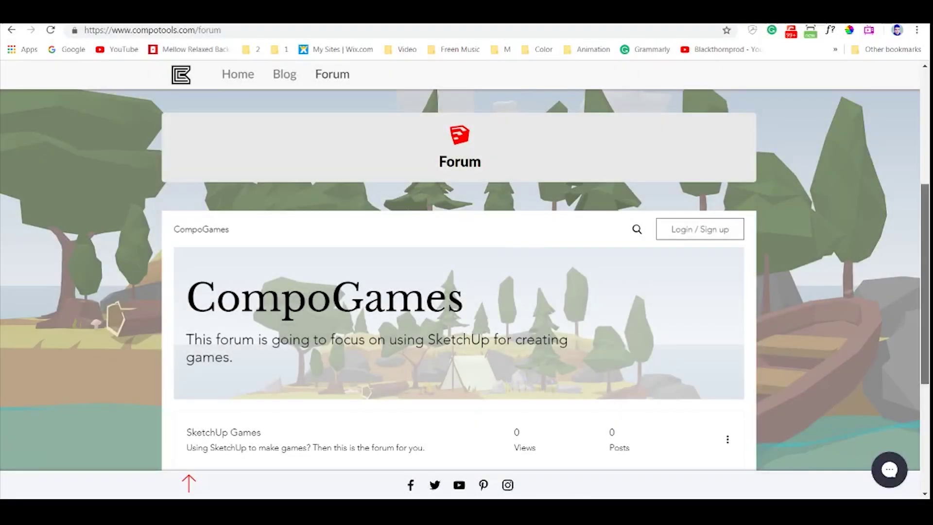
Step: Scroll the Forum page down to SketchUp Comics at the bottom of the category list
{"action": "scroll", "coordinate": [459, 279], "scroll_direction": "down", "scroll_amount": 2}
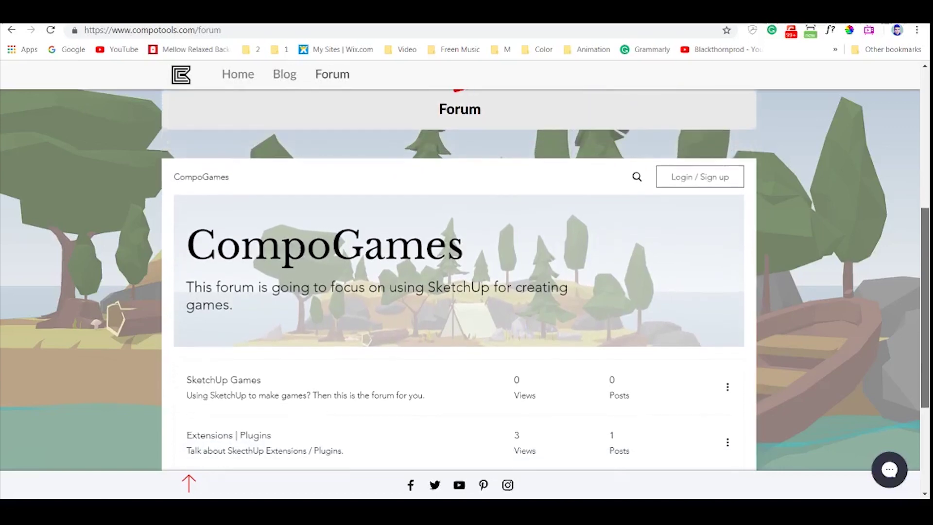
{"action": "scroll", "coordinate": [459, 279], "scroll_direction": "down", "scroll_amount": 2}
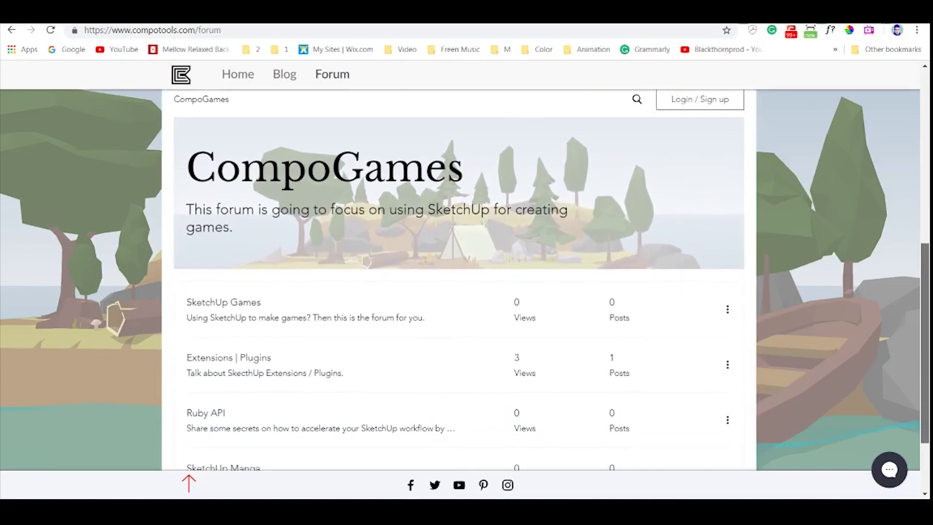
{"action": "scroll", "coordinate": [459, 279], "scroll_direction": "down", "scroll_amount": 2}
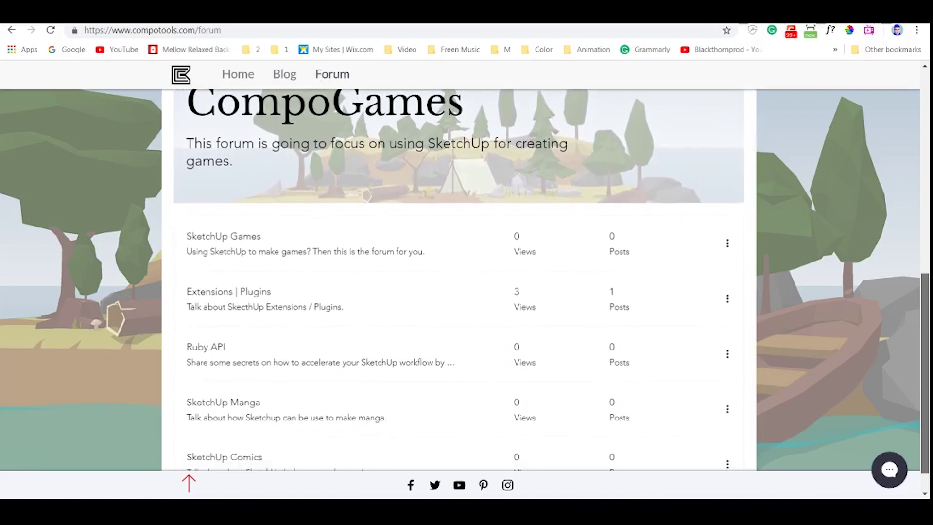
{"action": "scroll", "coordinate": [459, 279], "scroll_direction": "down", "scroll_amount": 1}
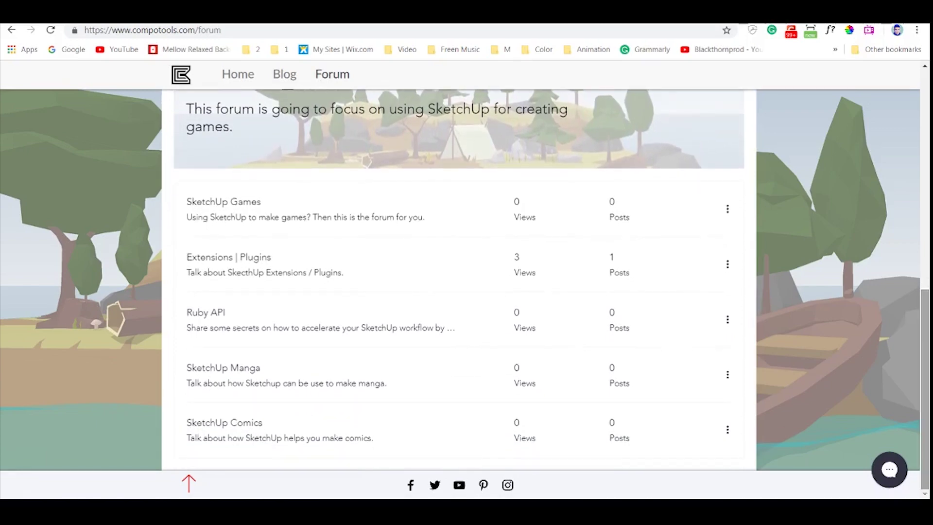